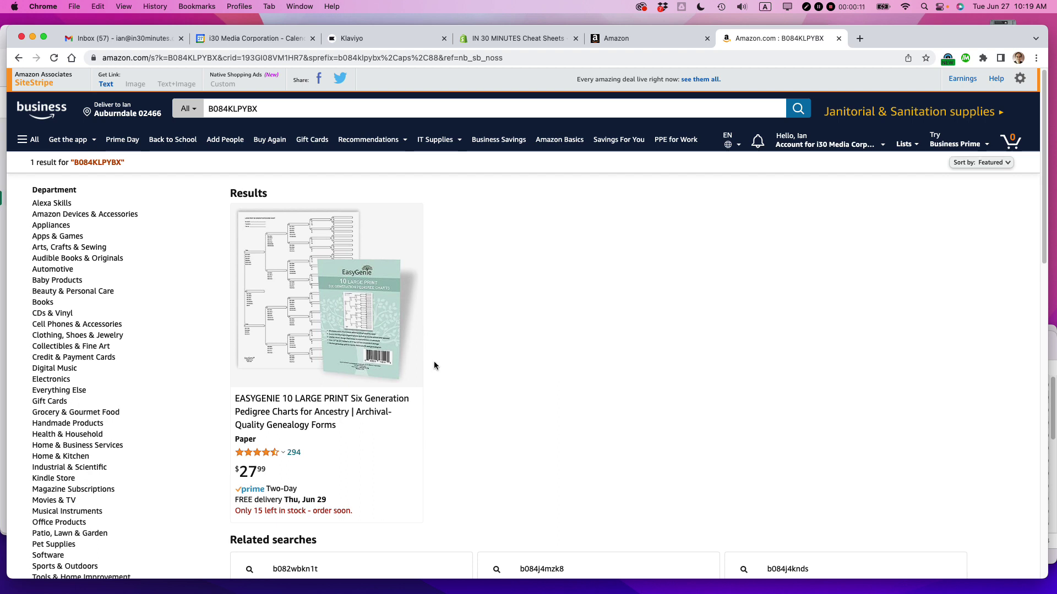
# Step: Highlight the 'Only 15 left in stock' notice, then return to the Seller Central inventory list
pyautogui.moveTo(236, 512); pyautogui.dragTo(356, 514)
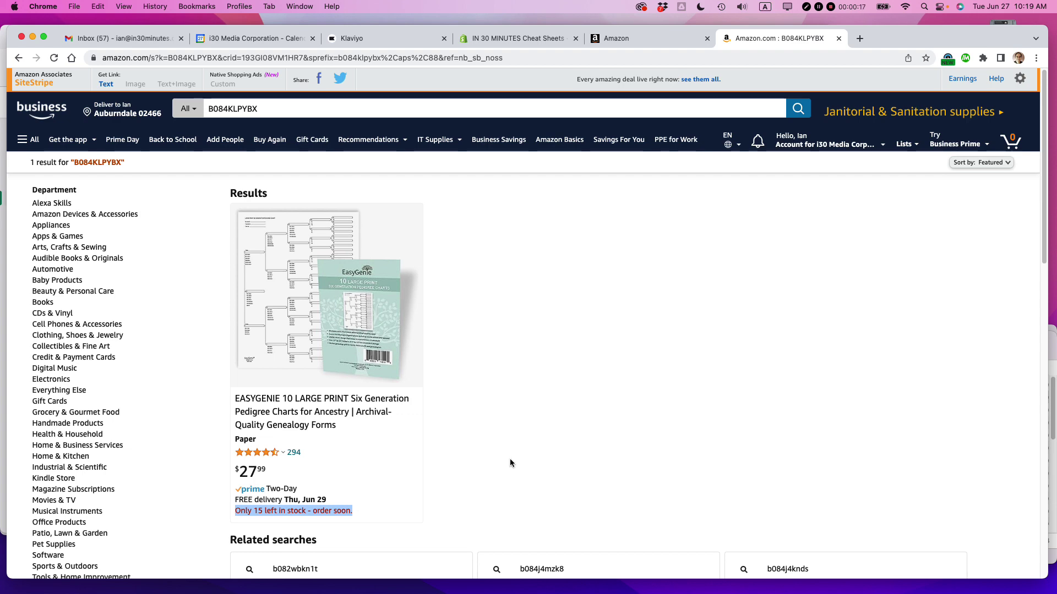
pyautogui.click(632, 39)
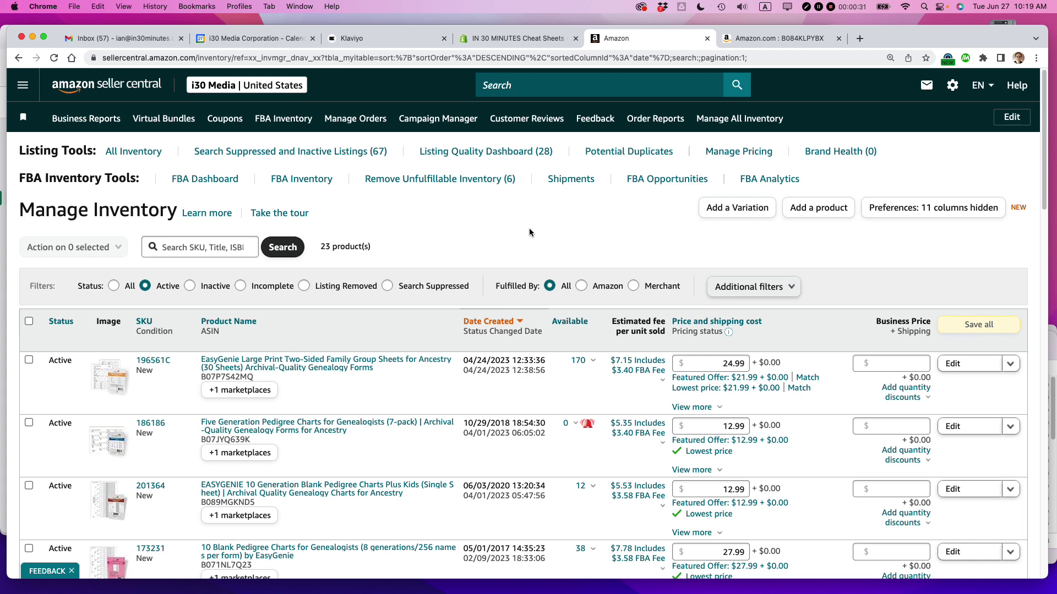
# Step: Go to the FBA Inventory dashboard and its Restock Inventory recommendations
pyautogui.click(25, 85)
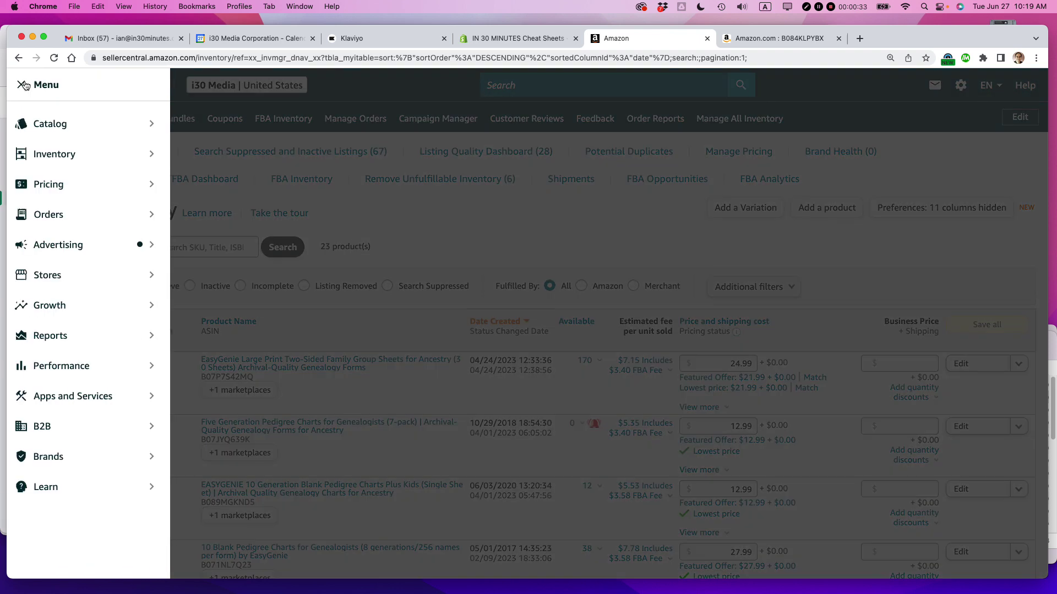
pyautogui.moveTo(35, 154)
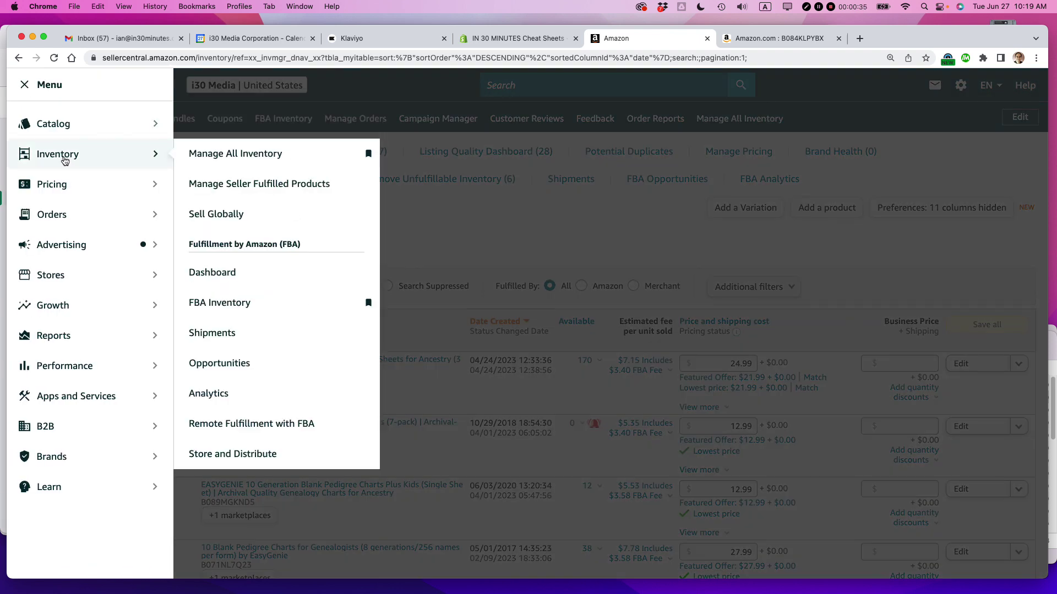
pyautogui.click(239, 276)
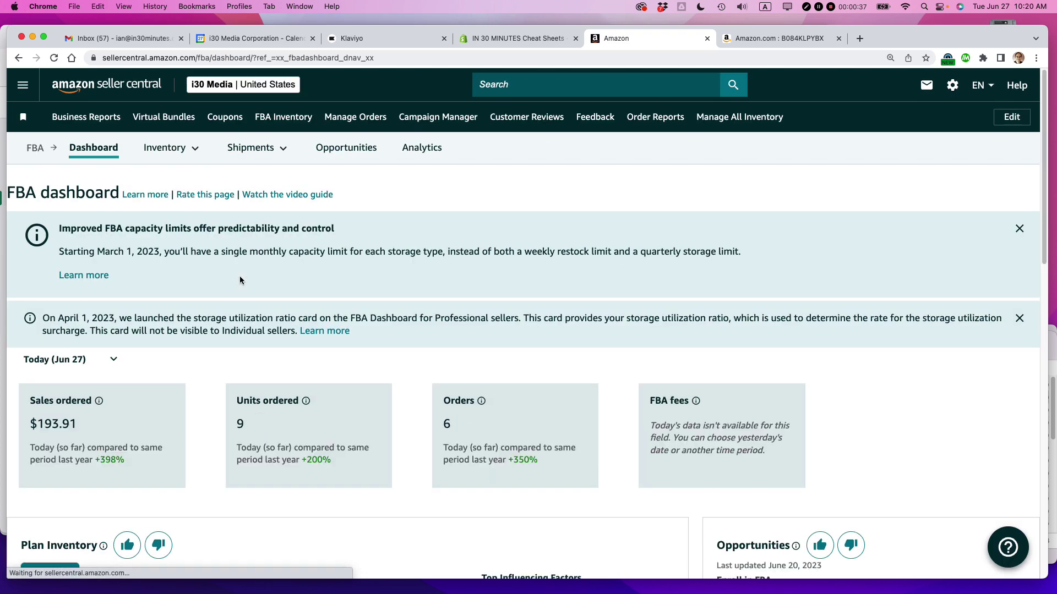
pyautogui.moveTo(205, 163)
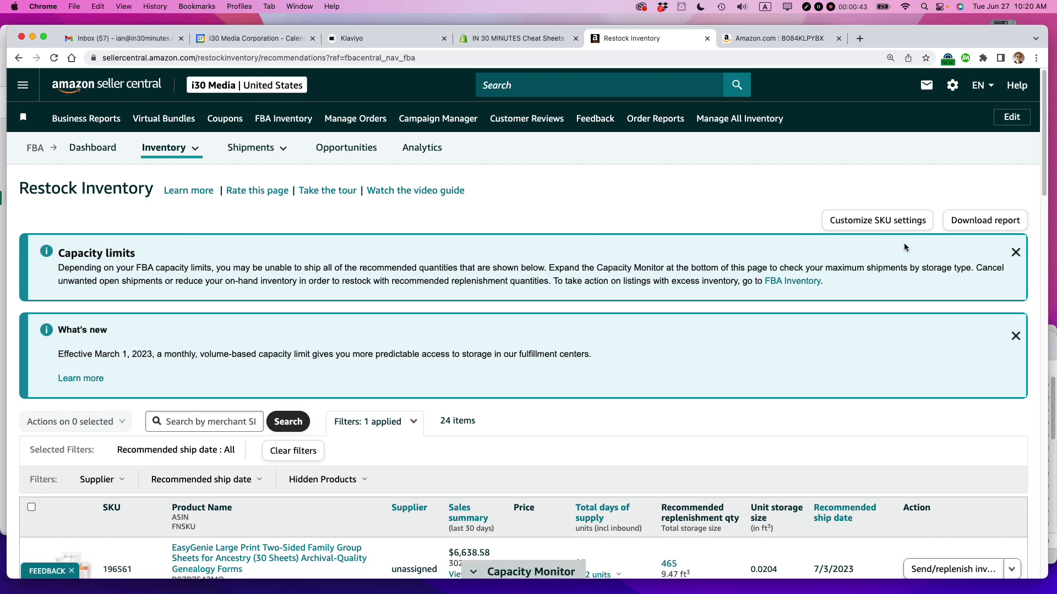
# Step: Dismiss the capacity limits banner and review the Recommended replenishment qty column
pyautogui.click(1015, 252)
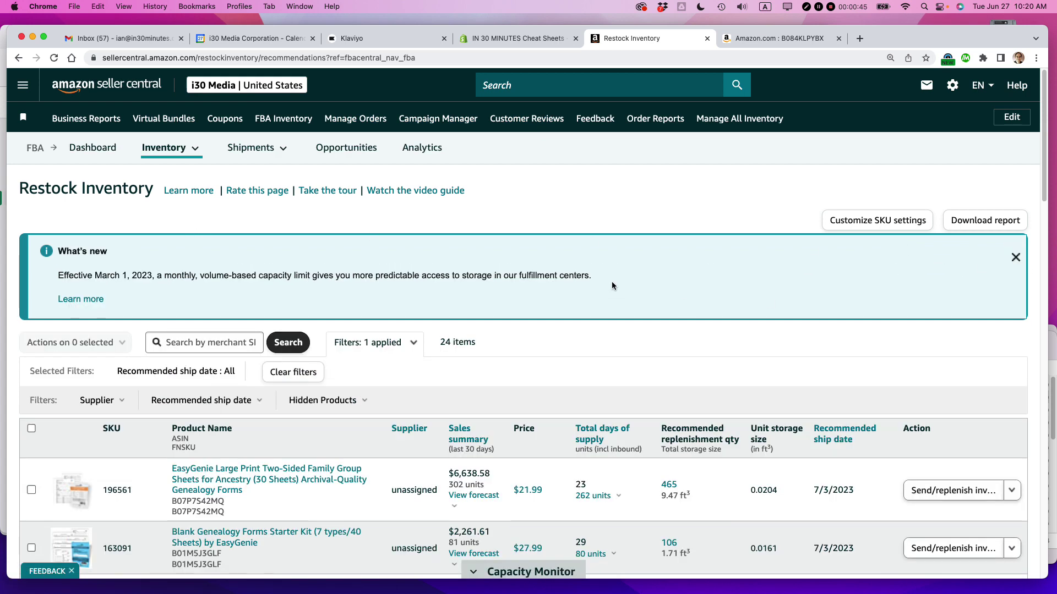
pyautogui.scroll(-1, 610, 284)
pyautogui.scroll(-5, 611, 284)
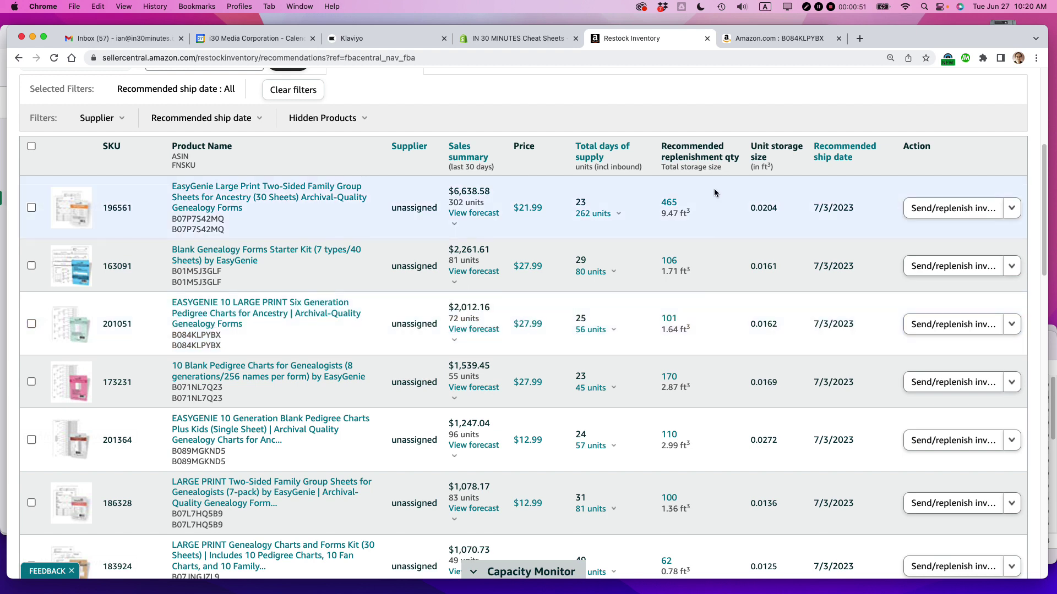
pyautogui.moveTo(662, 147); pyautogui.dragTo(739, 157)
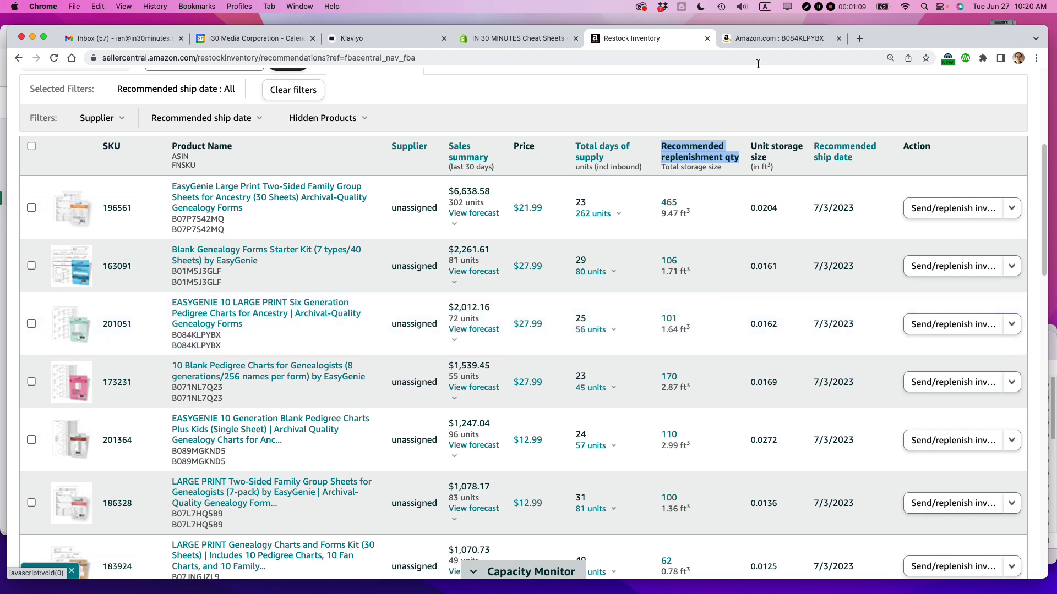
# Step: Compare with the Amazon.com listing, note 72 units sold, and start Send to Amazon for SKU 201051
pyautogui.click(761, 38)
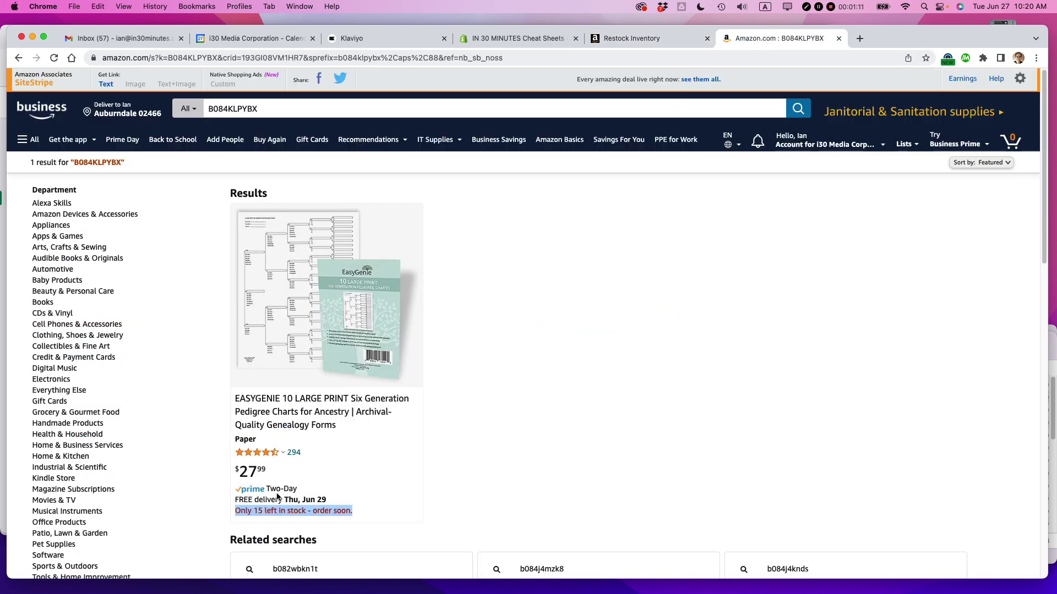
pyautogui.click(641, 40)
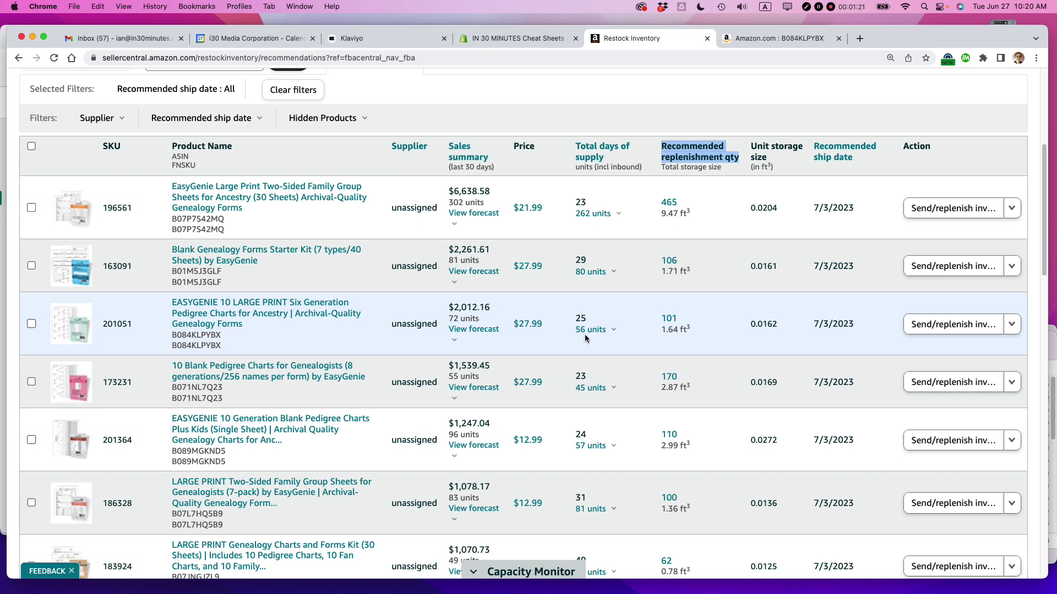
pyautogui.moveTo(448, 318); pyautogui.dragTo(478, 318)
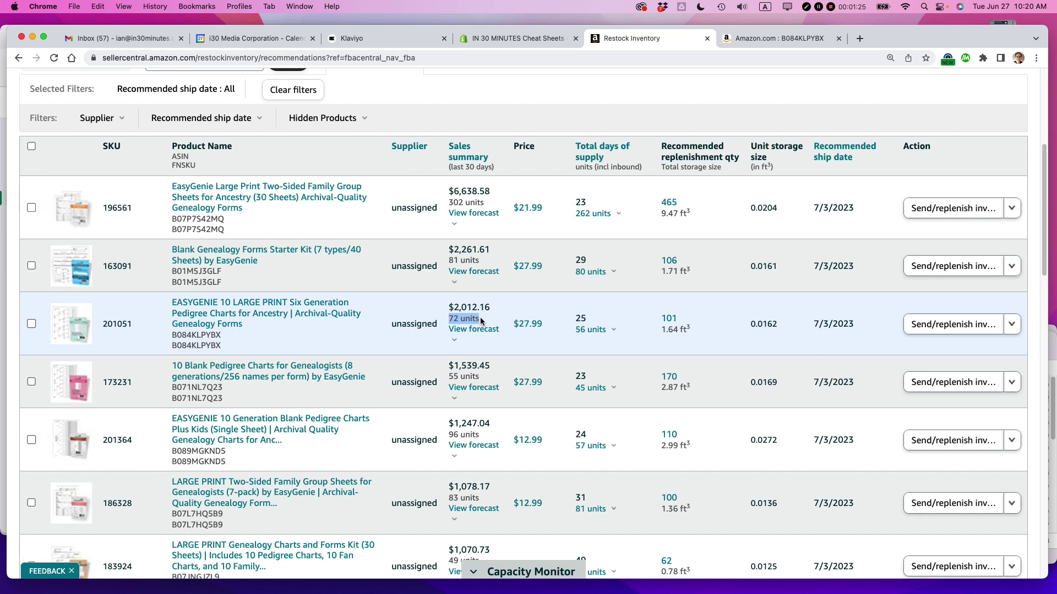
pyautogui.click(941, 324)
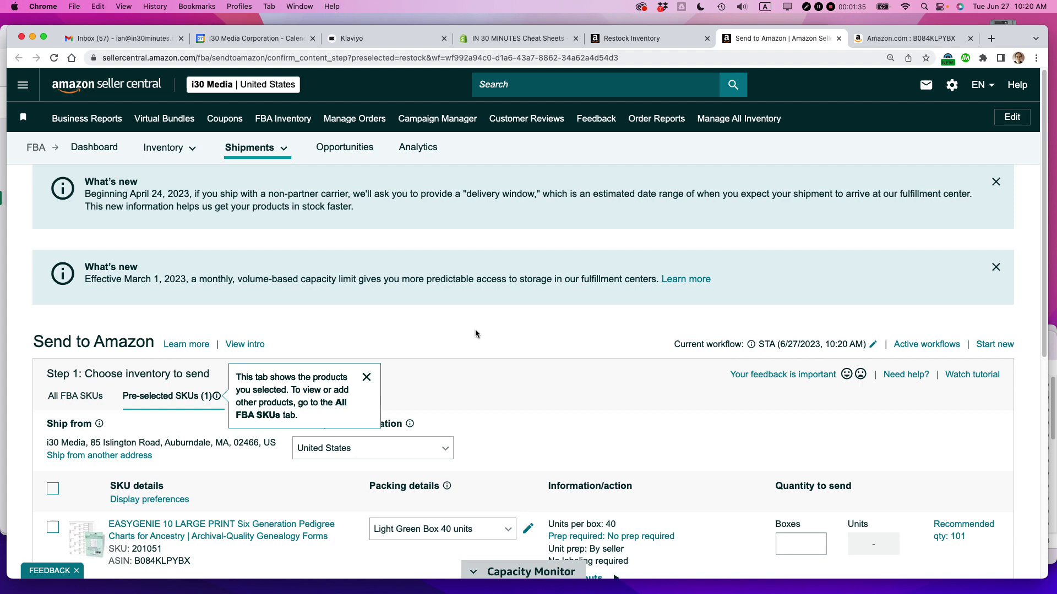
# Step: Pack SKU 201051 as 2 Light Green boxes of 40 units, mark ready, and confirm
pyautogui.scroll(-1, 474, 329)
pyautogui.click(367, 377)
pyautogui.scroll(-3, 519, 296)
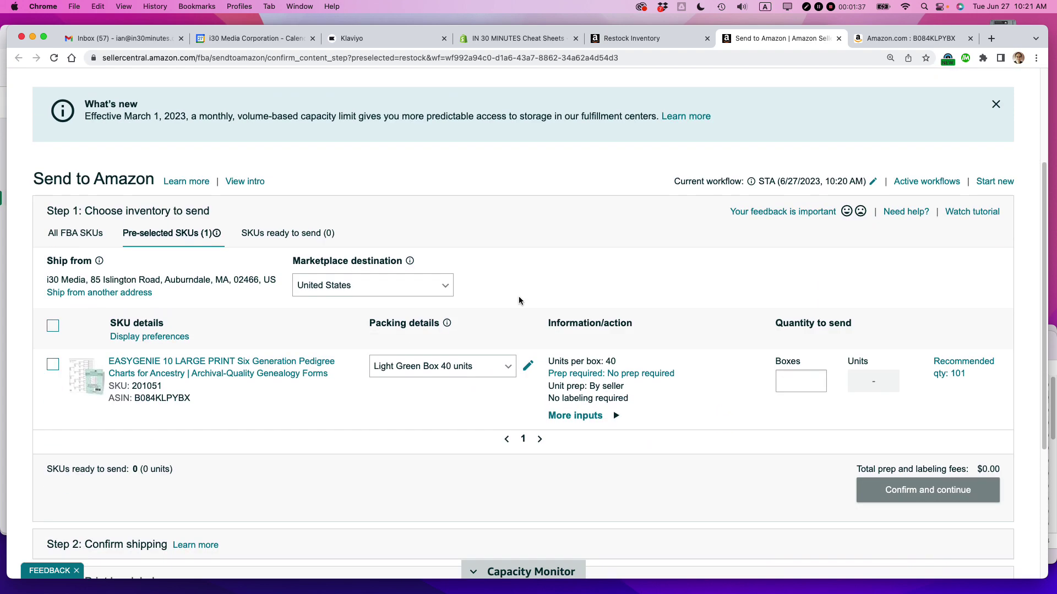
pyautogui.scroll(-1, 518, 297)
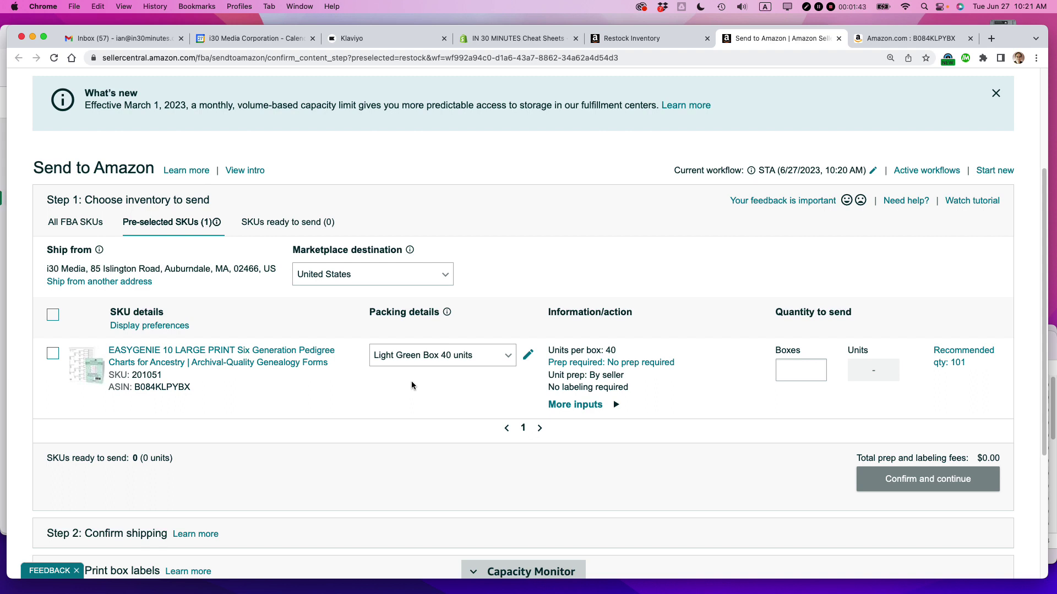
pyautogui.moveTo(961, 350)
pyautogui.write('2')
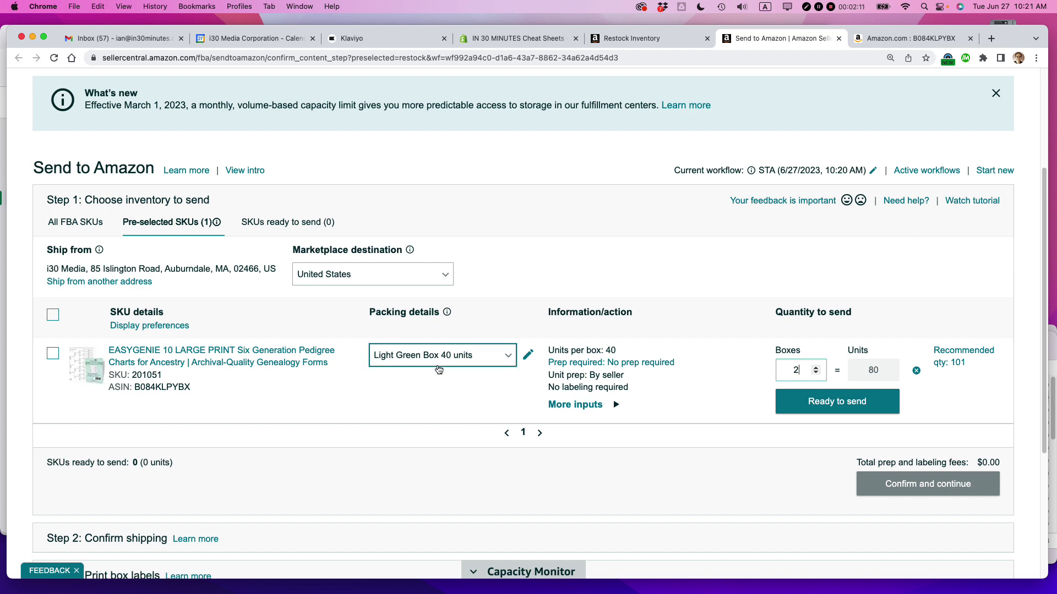
pyautogui.click(439, 367)
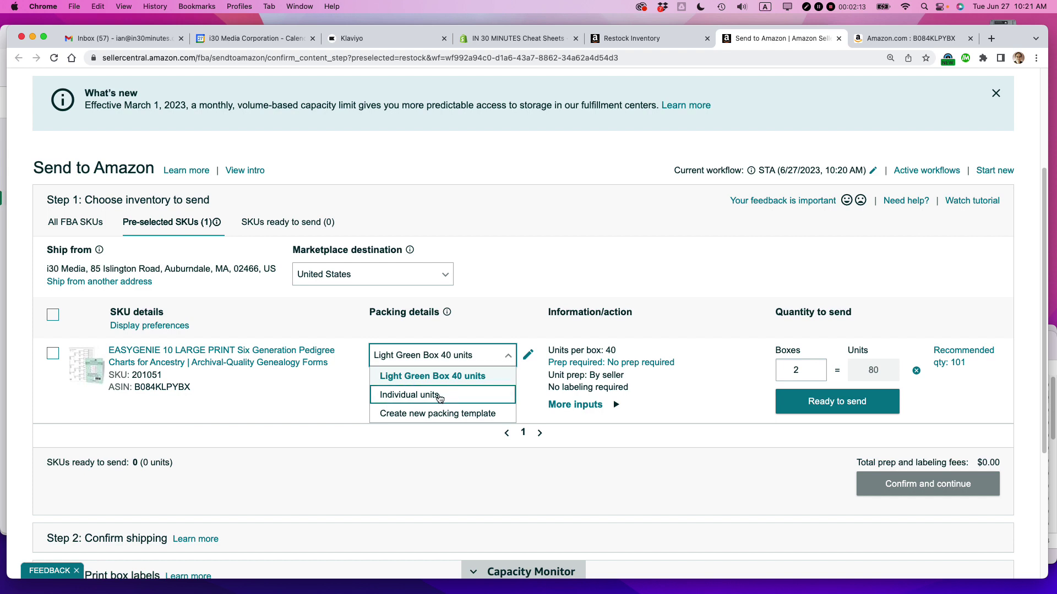
pyautogui.click(407, 376)
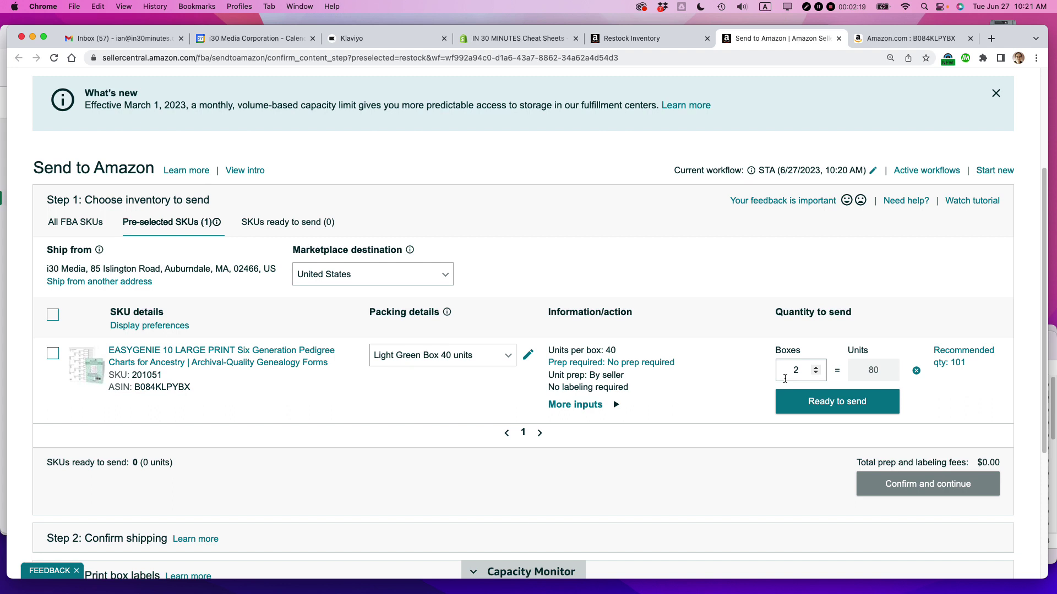
pyautogui.click(843, 402)
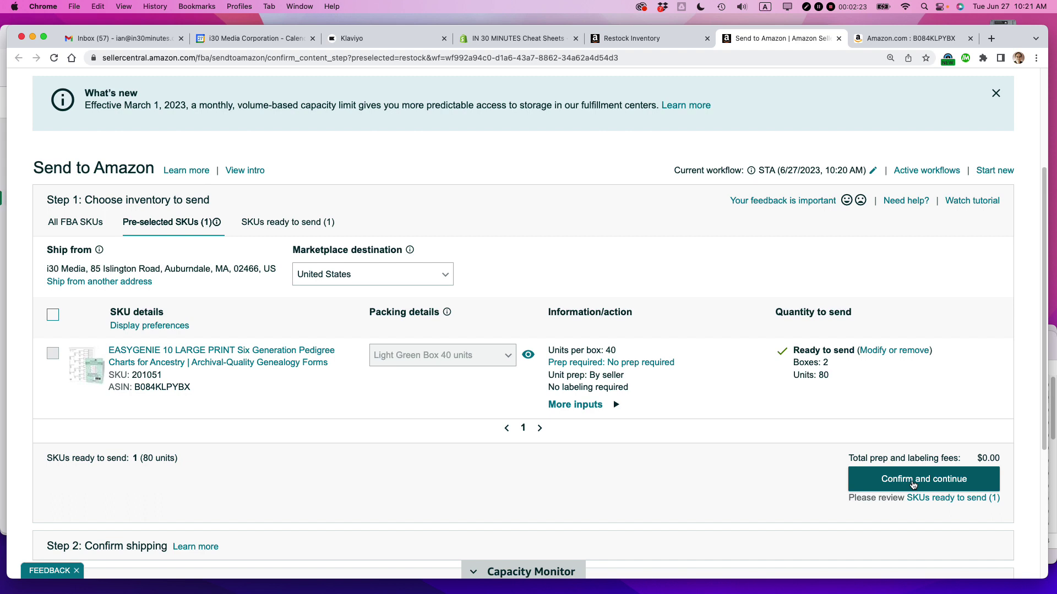
pyautogui.click(913, 485)
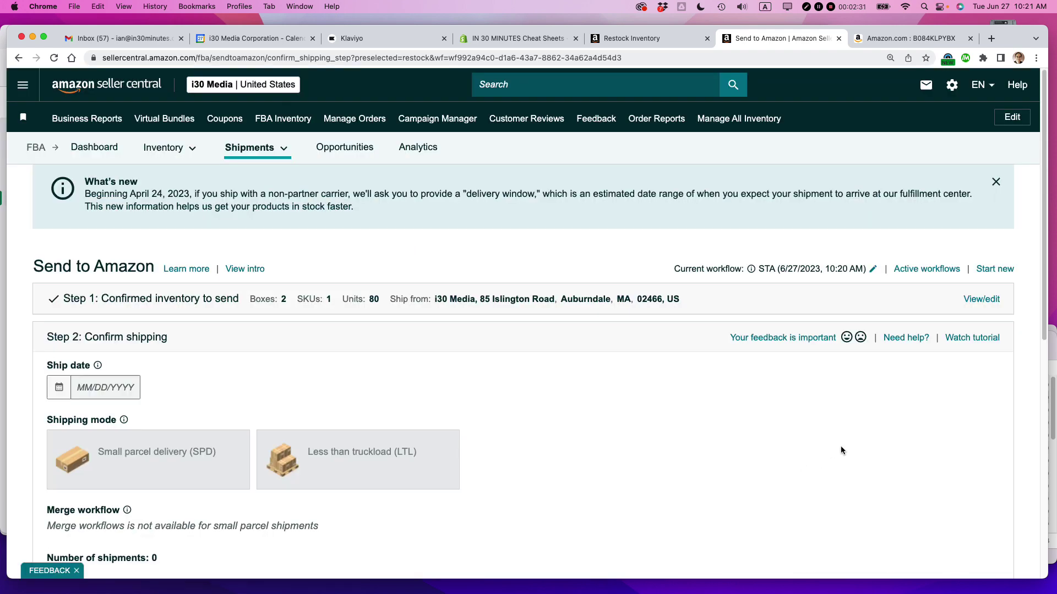
# Step: Set the ship date to June 27, 2023 for the TEB9 shipment
pyautogui.scroll(-3, 528, 415)
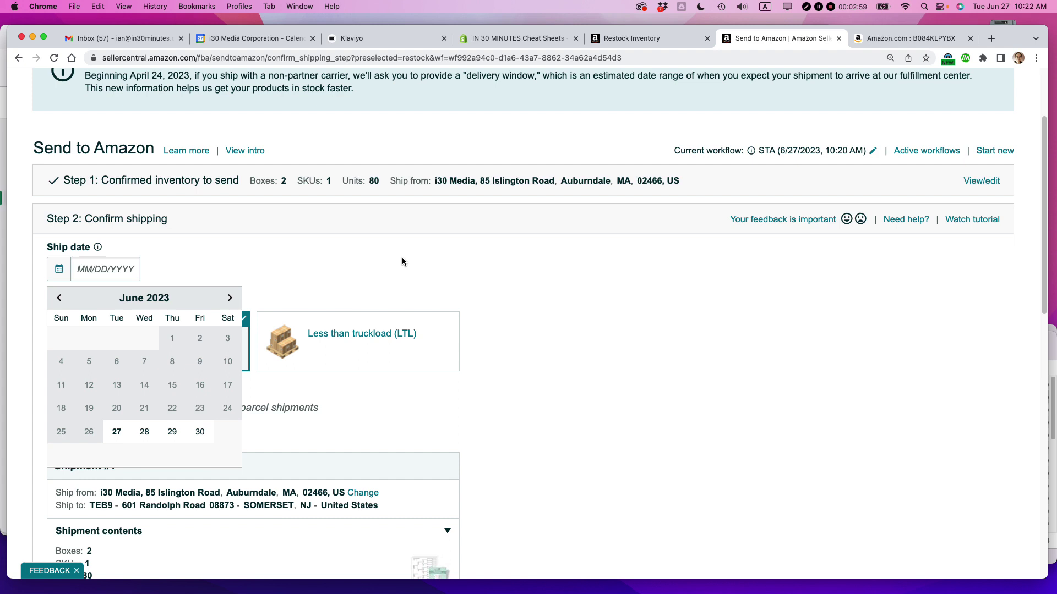
pyautogui.click(116, 435)
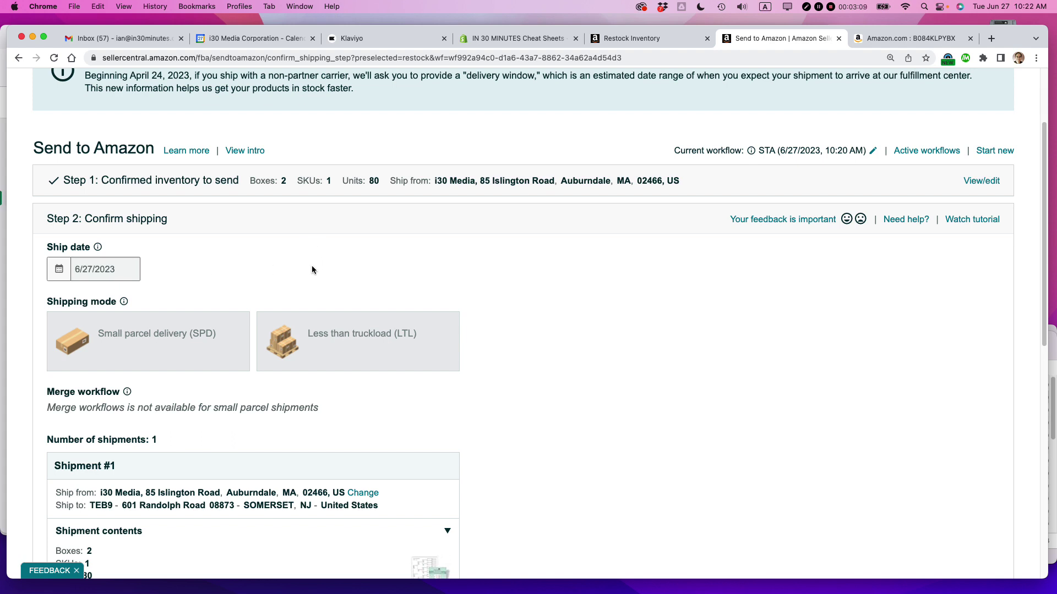
# Step: Review the $18.03 UPS partnered-carrier rate and accept the charges to confirm shipping
pyautogui.scroll(-3, 339, 302)
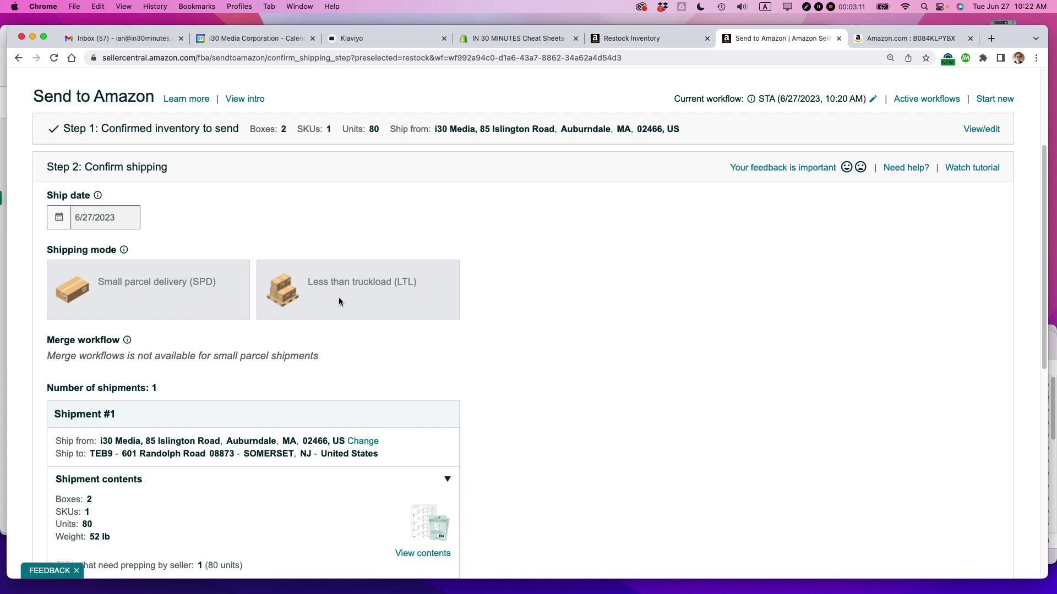
pyautogui.scroll(-2, 339, 302)
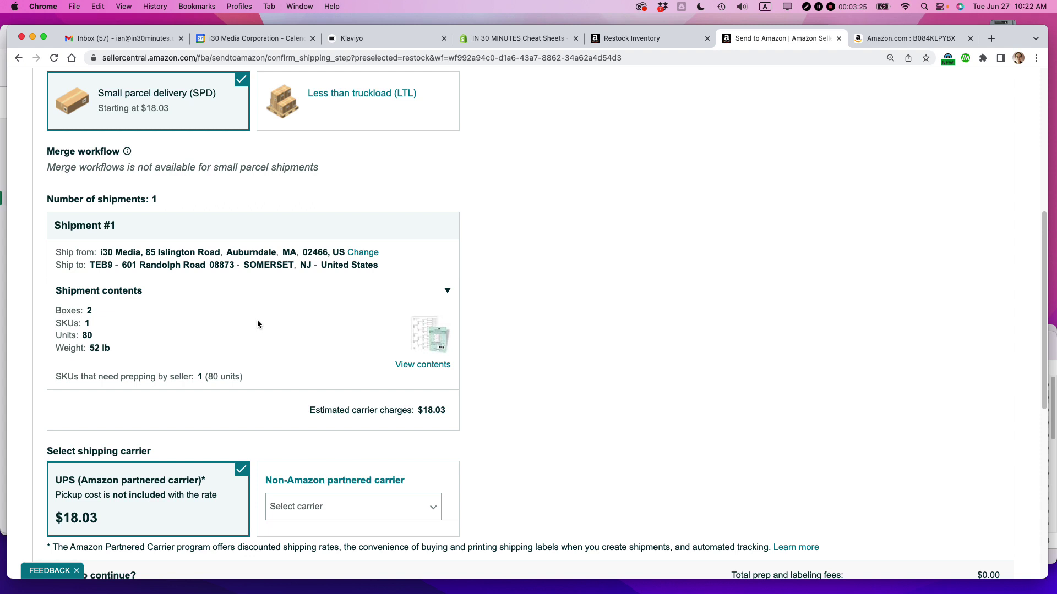
pyautogui.scroll(-1, 257, 325)
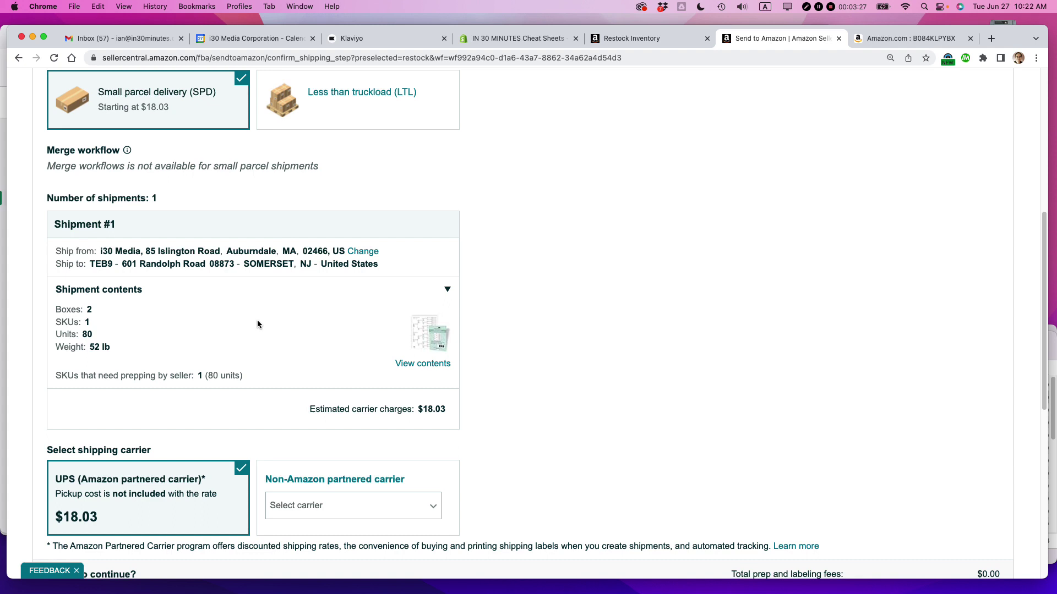
pyautogui.scroll(-3, 258, 323)
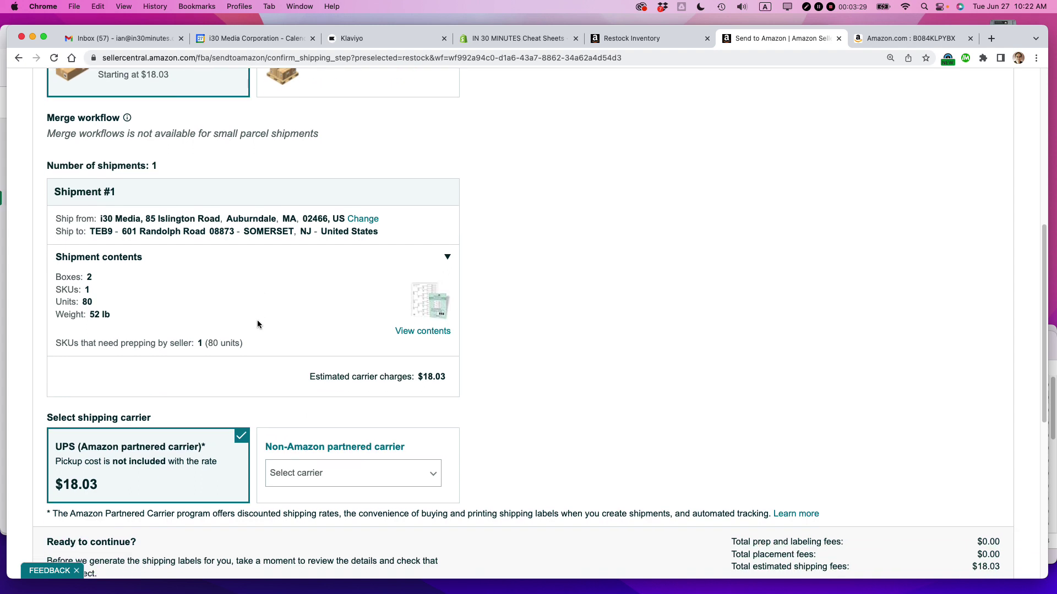
pyautogui.scroll(-2, 258, 325)
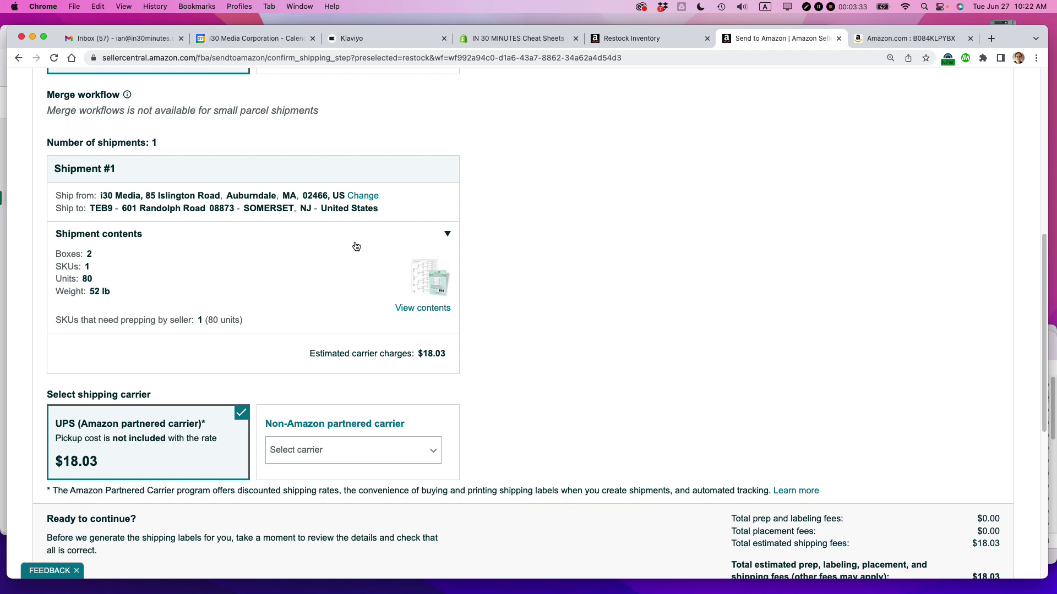
pyautogui.scroll(-3, 309, 298)
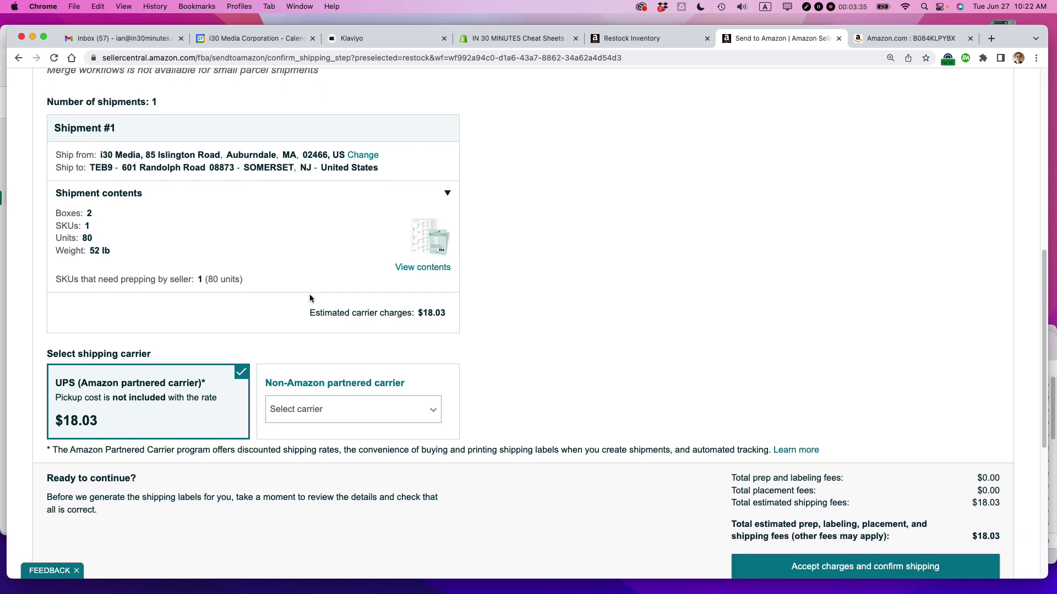
pyautogui.scroll(-5, 309, 299)
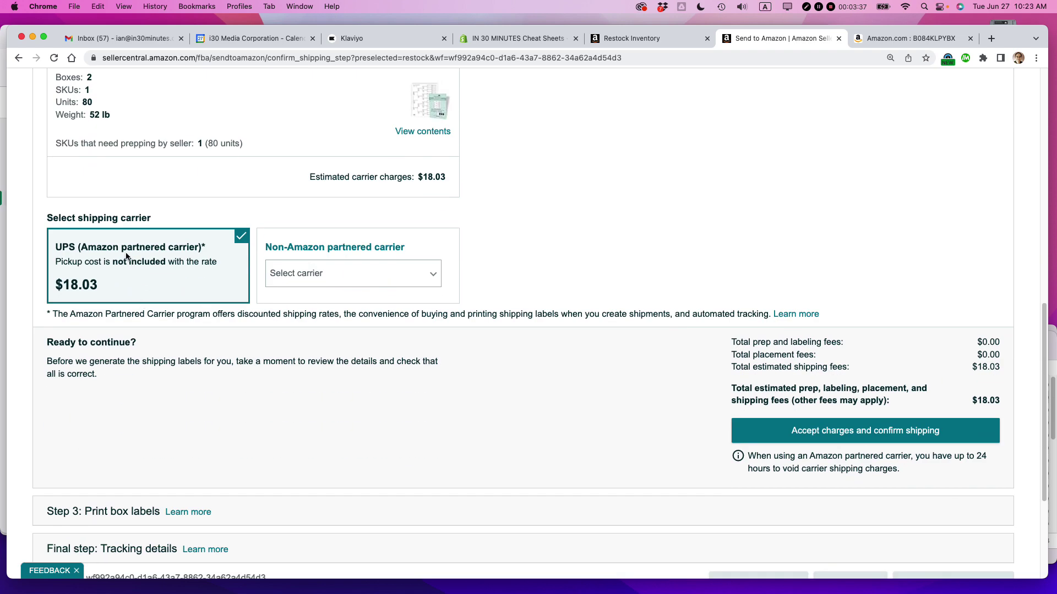
pyautogui.moveTo(98, 286); pyautogui.dragTo(55, 287)
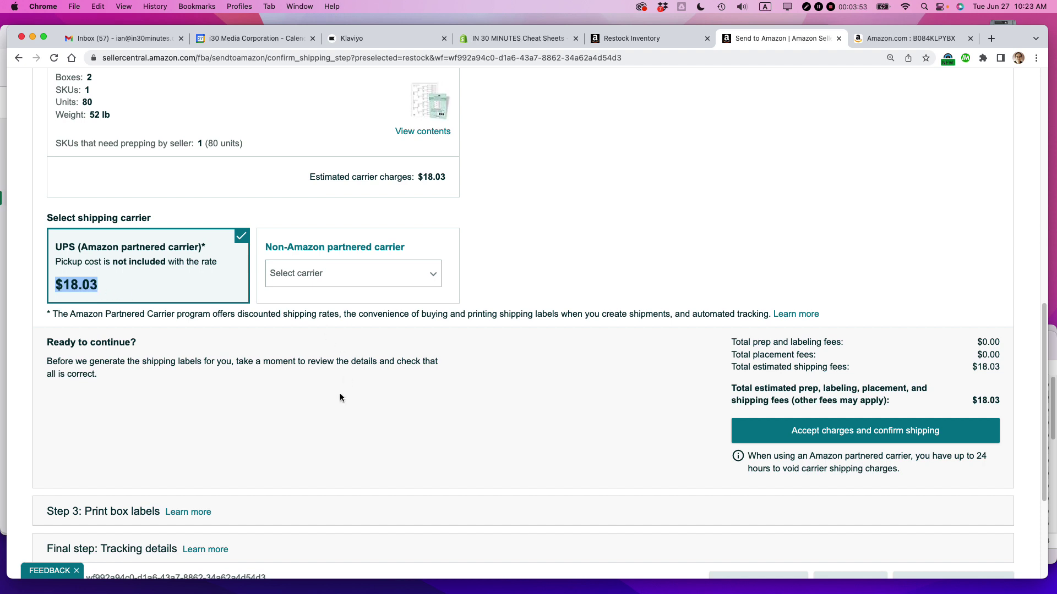
pyautogui.click(848, 435)
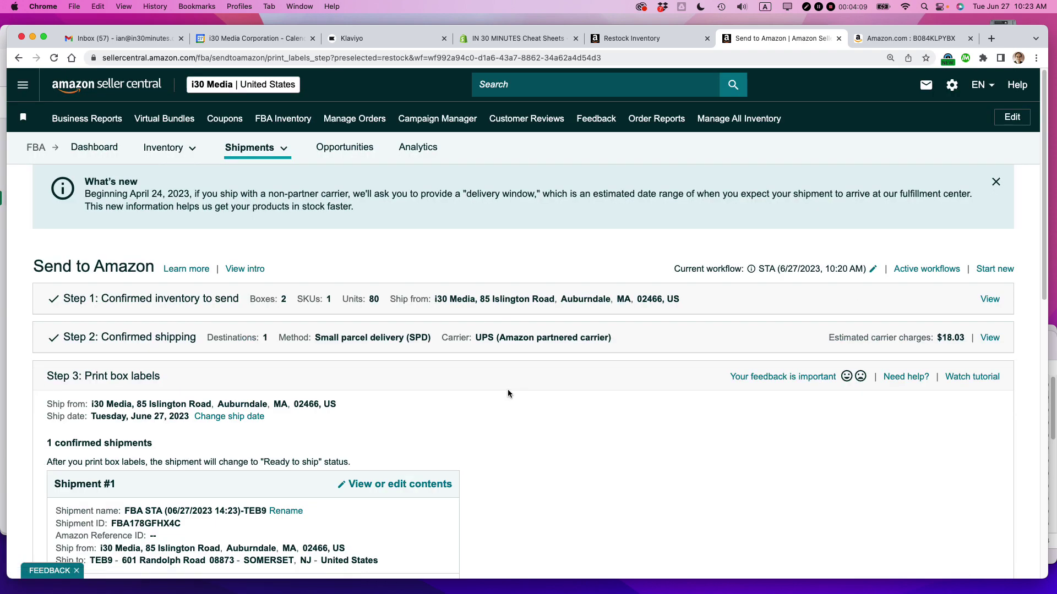
# Step: Open the Rename dialog for shipment 'FBA STA (06/27/2023 14:23)-TEB9'
pyautogui.scroll(-5, 507, 388)
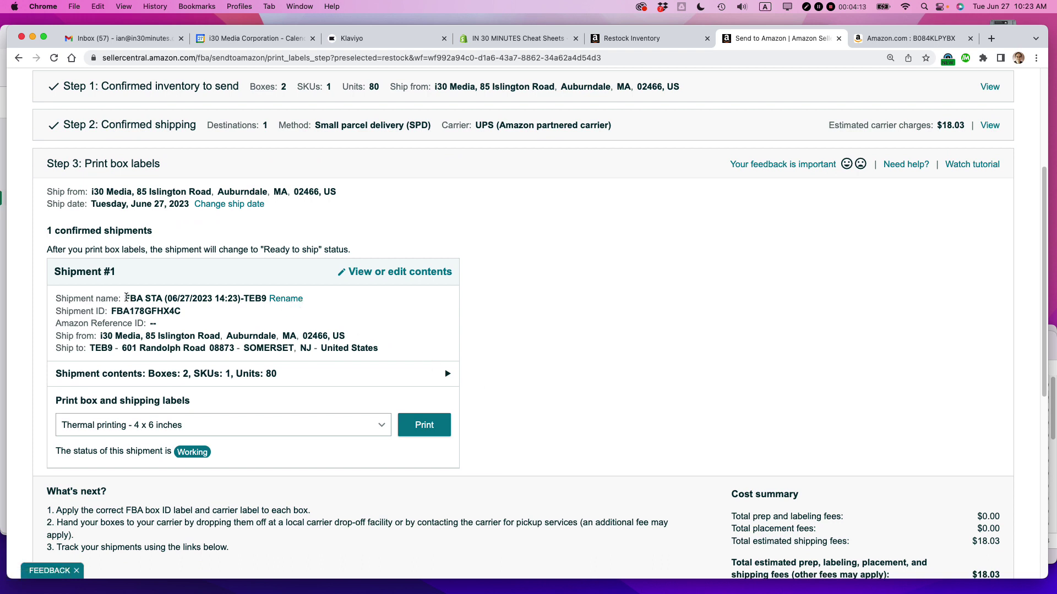
pyautogui.moveTo(125, 298); pyautogui.dragTo(268, 299)
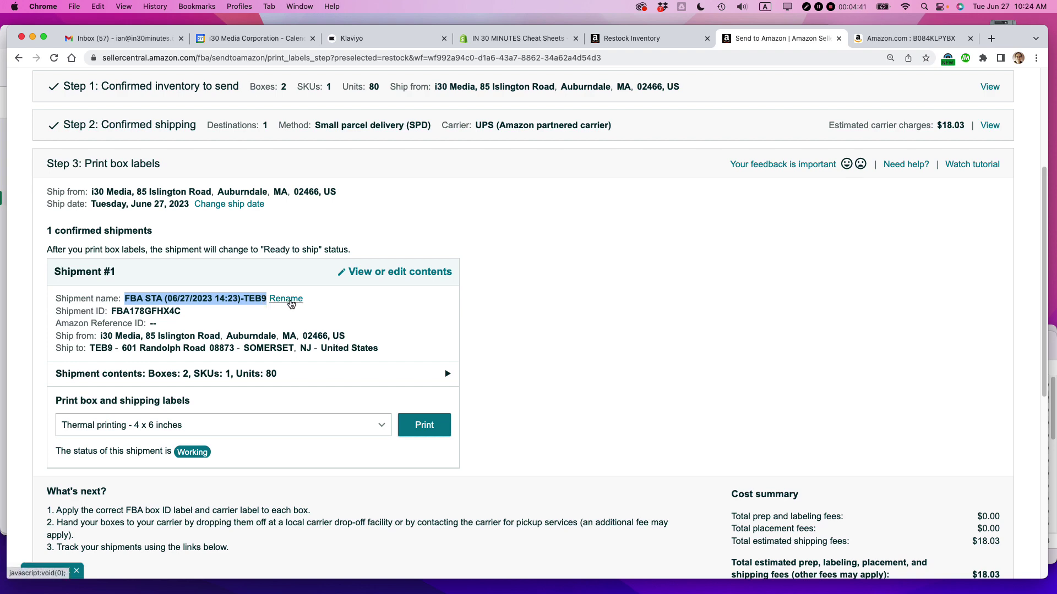
pyautogui.click(291, 302)
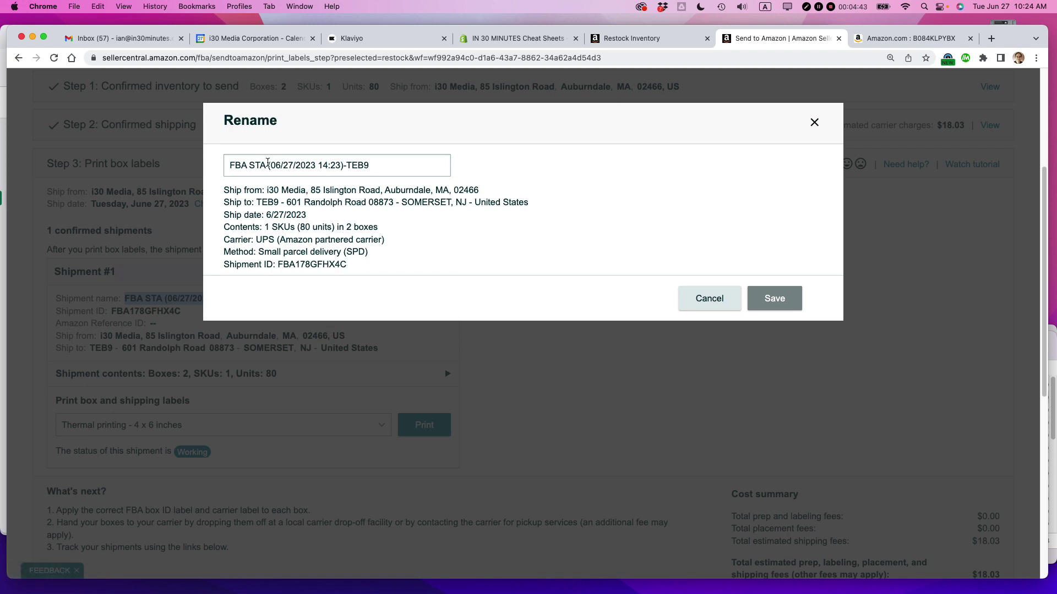
# Step: Replace the shipment name with '80 light green 062723' and save it
pyautogui.tripleClick(267, 164)
pyautogui.write('80')
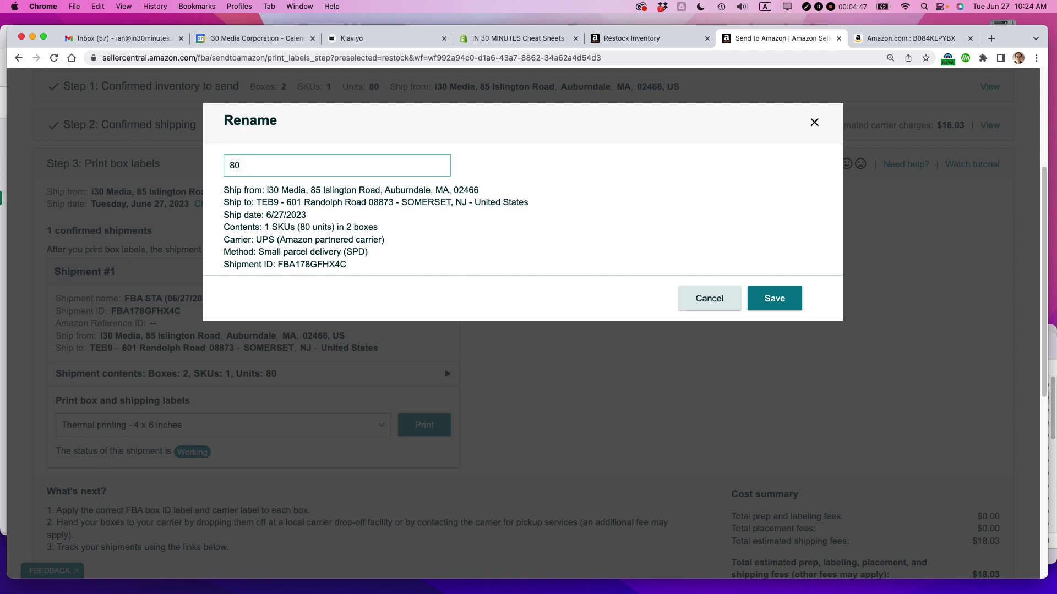
pyautogui.write('light green 062723')
pyautogui.press('super+a')
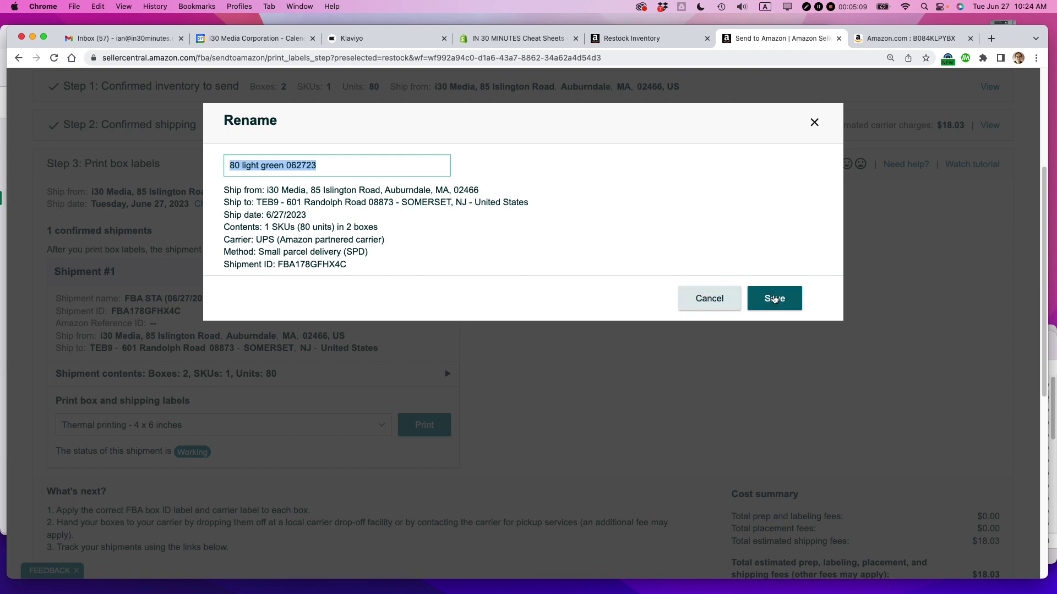
pyautogui.click(773, 299)
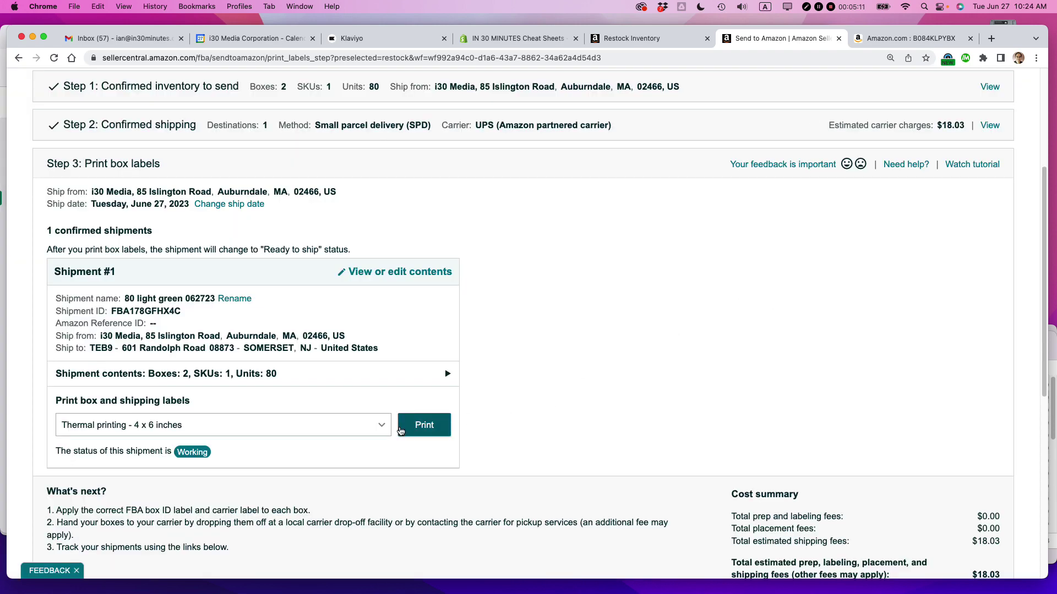
# Step: Choose the 8.5" X 5.5" (US Letter) size for the box and shipping labels
pyautogui.click(378, 427)
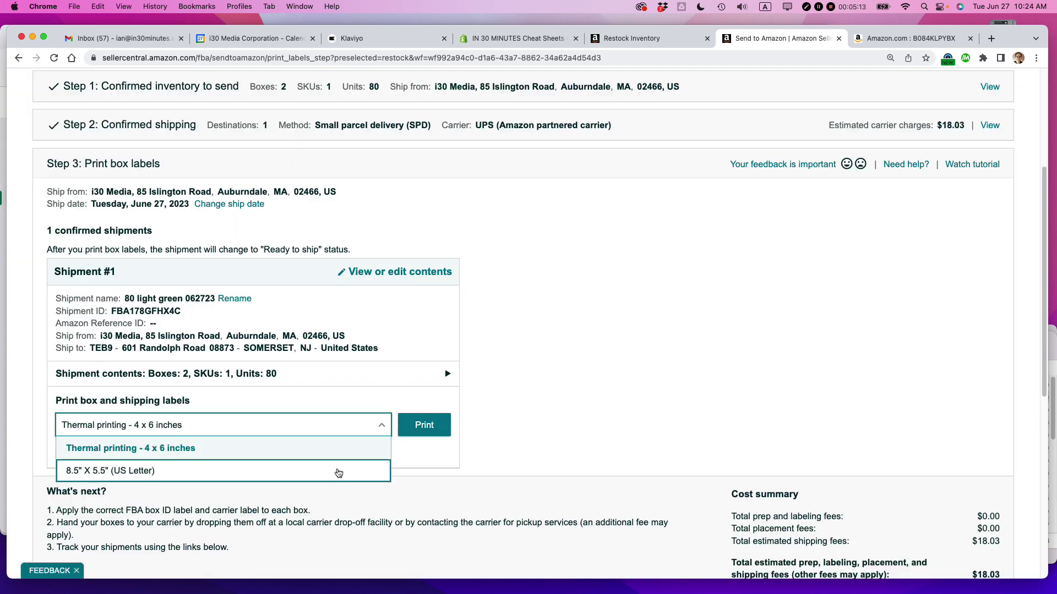
pyautogui.click(340, 471)
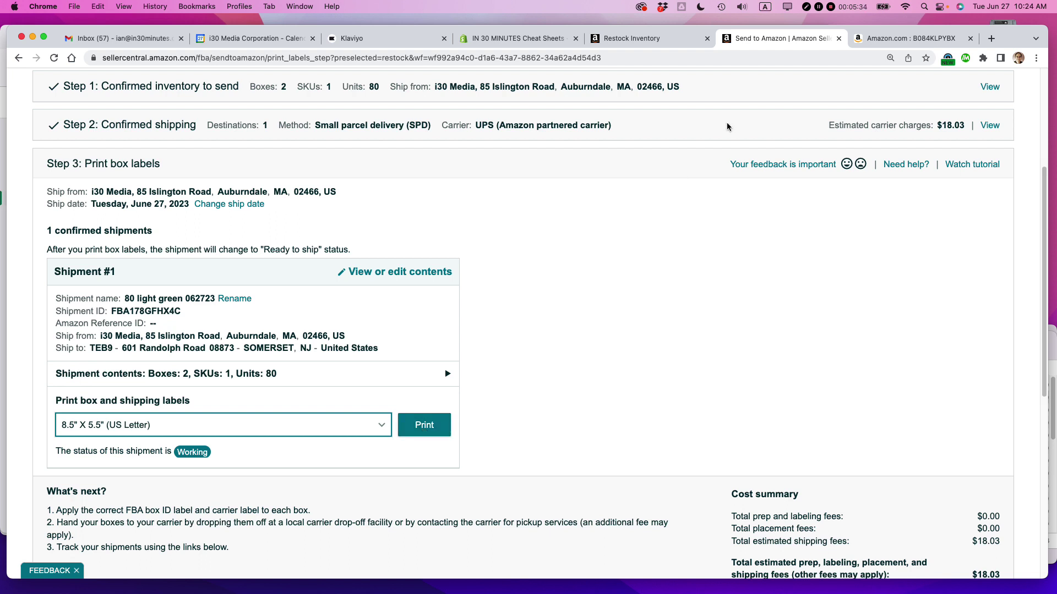
pyautogui.press('super+Tab')
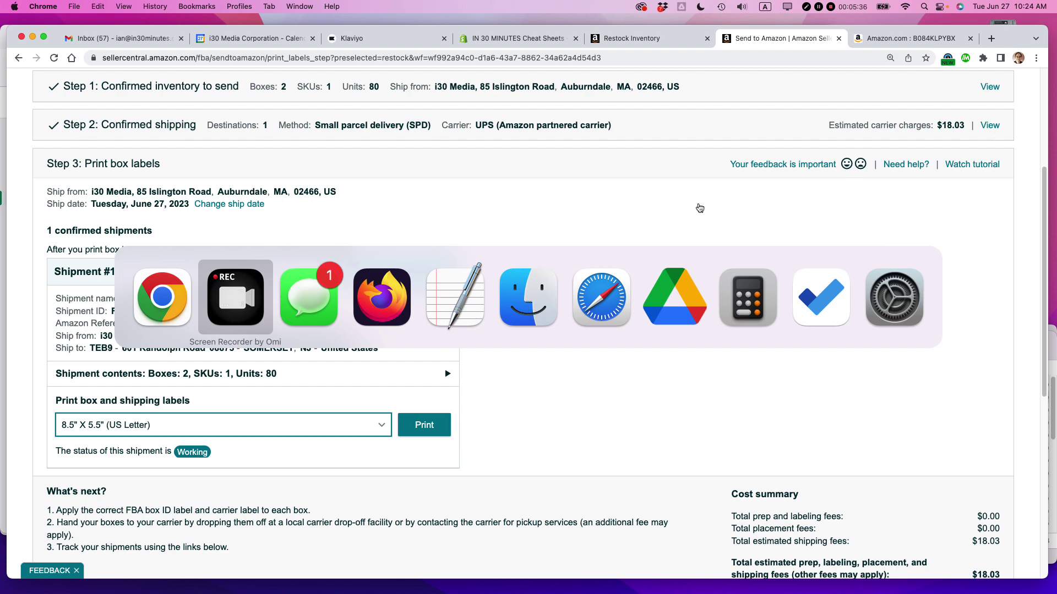
# Step: Switch to Safari and scroll through Lean Media's 'inventory' blog search results
pyautogui.press('super+Tab')
pyautogui.press('super+Tab')
pyautogui.press('super+Tab')
pyautogui.press('super+Tab')
pyautogui.press('super+Tab')
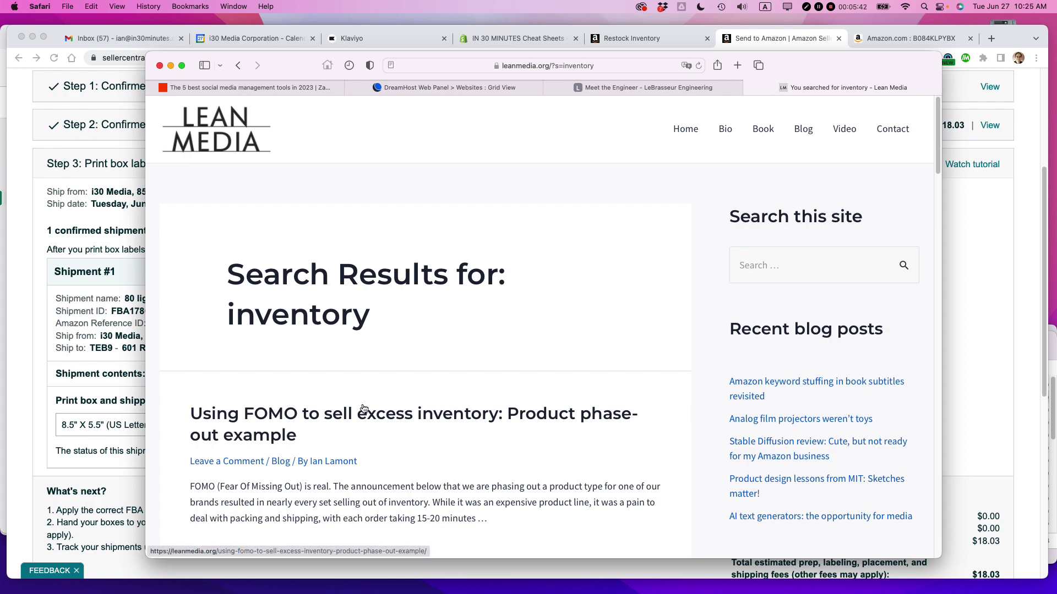
pyautogui.scroll(-20, 363, 408)
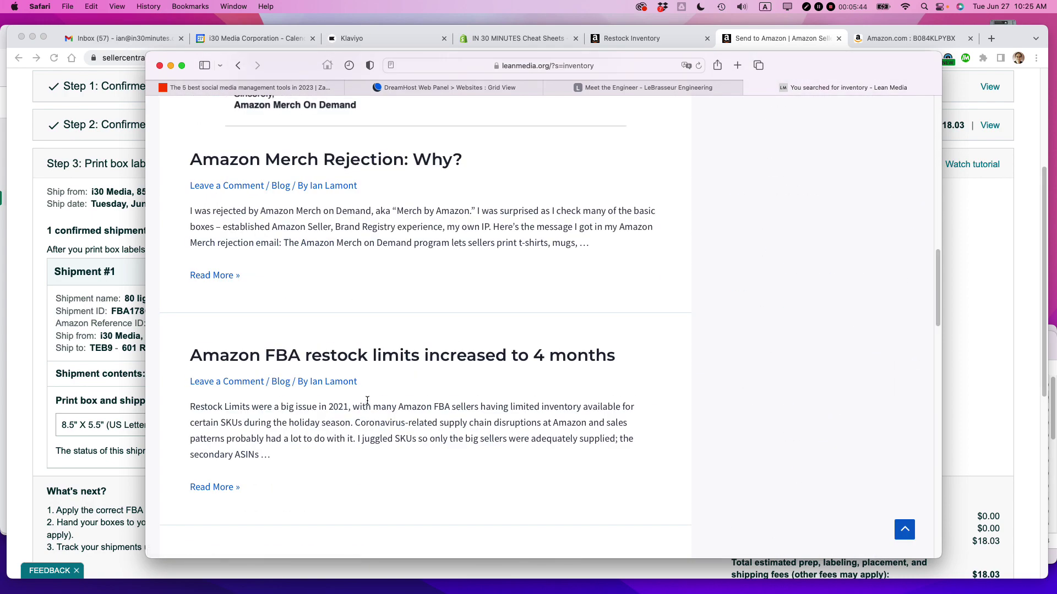
pyautogui.scroll(20, 367, 401)
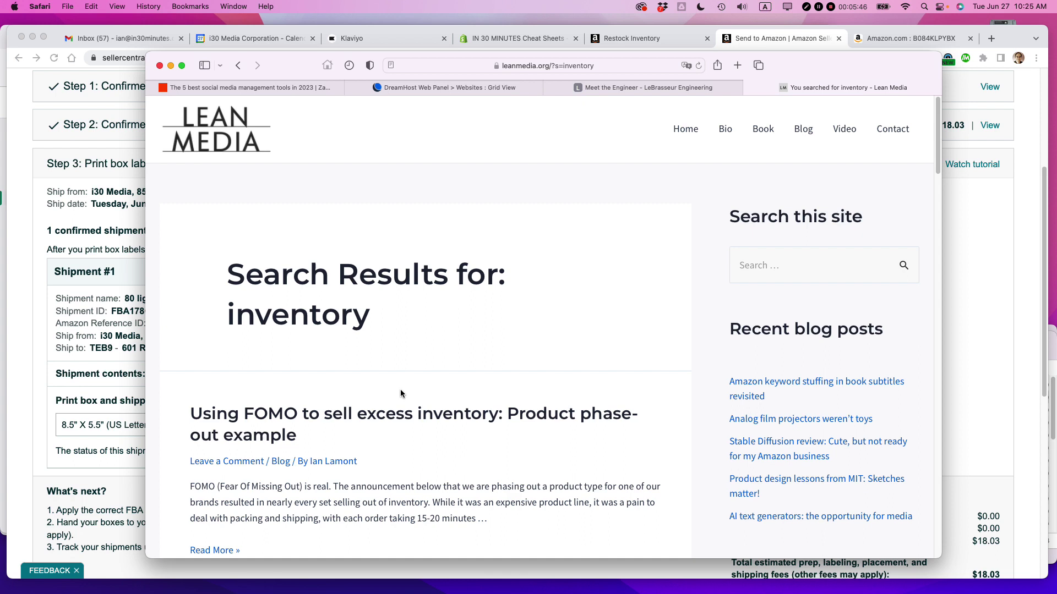